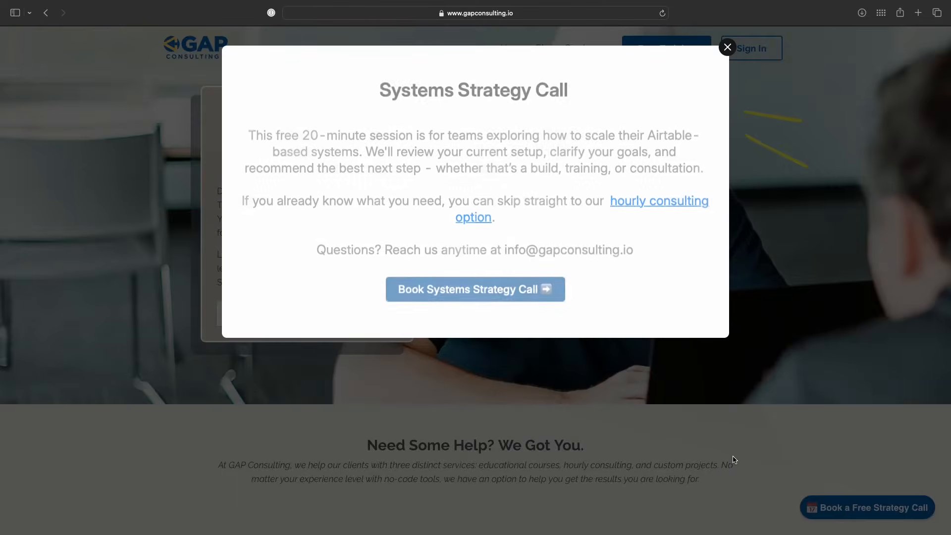
Start booking a Systems Strategy Call and enter the placeholder first name, last name and email address.
left_click(445, 288)
left_click(380, 128)
type("Test First Name")
key("Tab")
type("Test Last Name")
key("Tab")
type("tes")
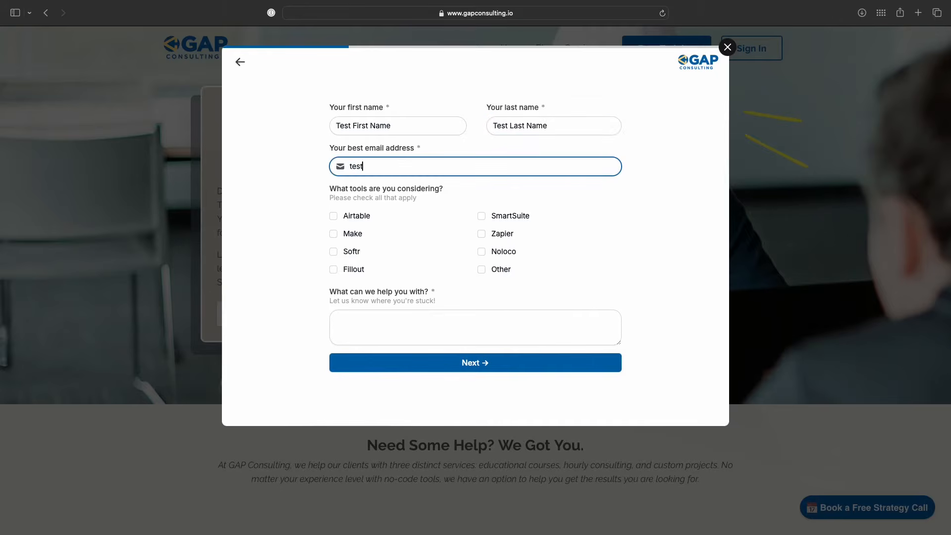
Mark Airtable as the tool being considered, describe the help needed, and continue to the following page of the form.
left_click(333, 216)
left_click(383, 326)
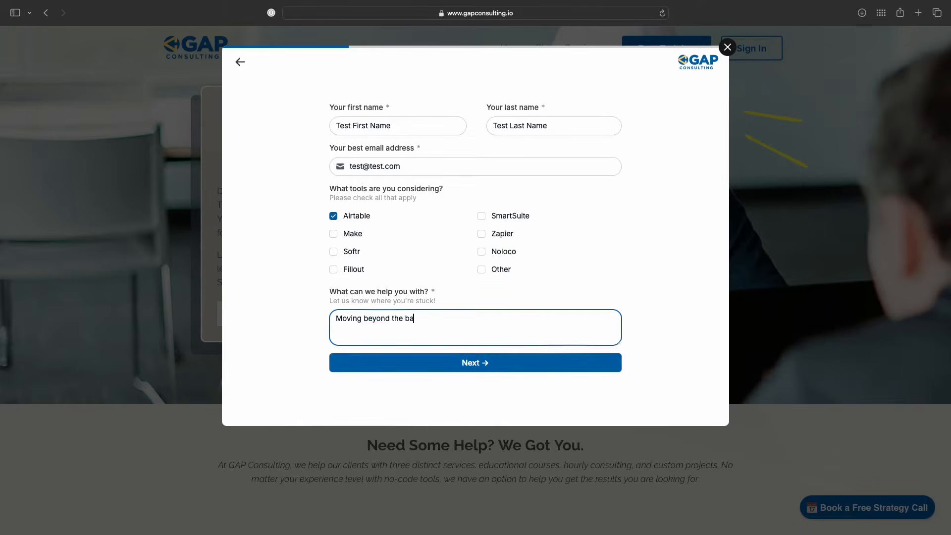
type("stems.")
left_click(422, 367)
Complete the remaining intake choices and choose Mon, Nov 17 at 12:00 pm for the strategy call.
left_click(333, 134)
left_click(333, 239)
left_click(392, 308)
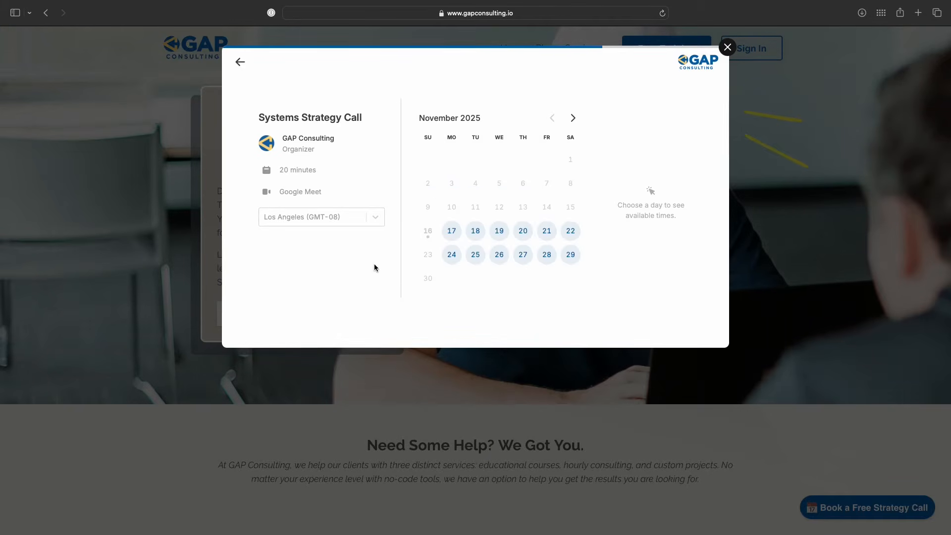
left_click(452, 231)
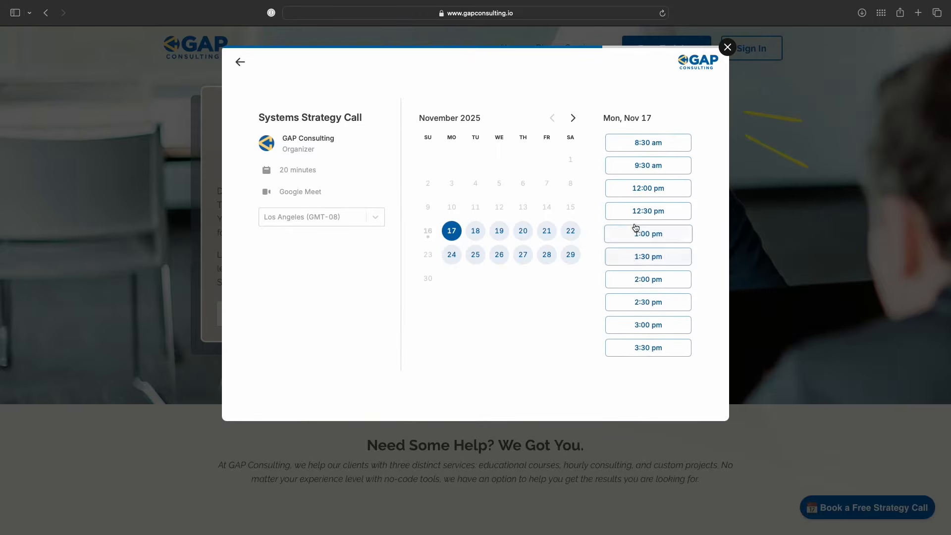
left_click(636, 188)
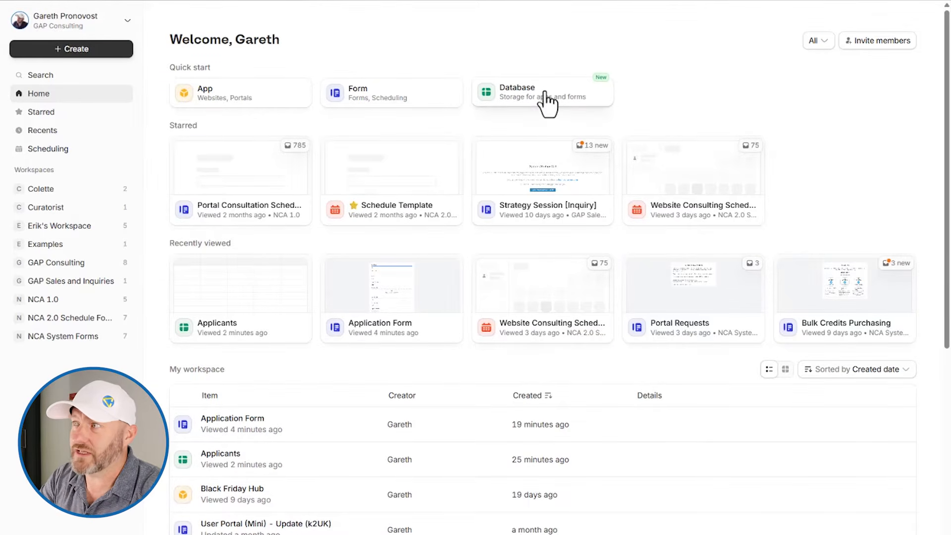
Start creating a new database from the workspace home page.
left_click(48, 50)
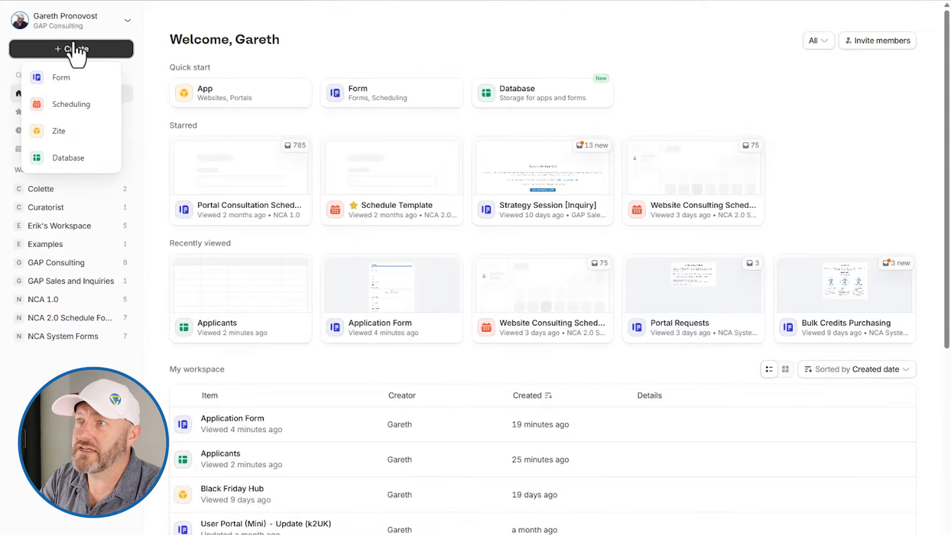
left_click(67, 159)
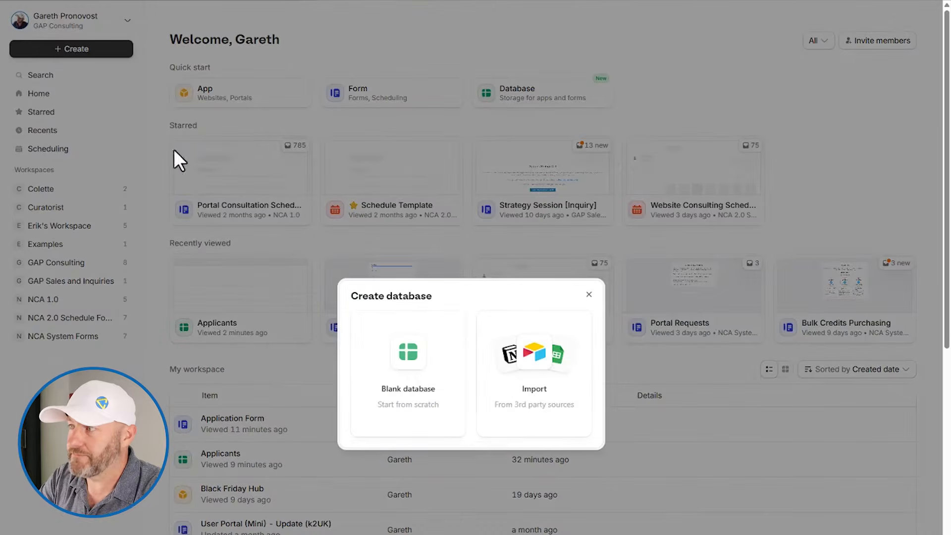
left_click(533, 377)
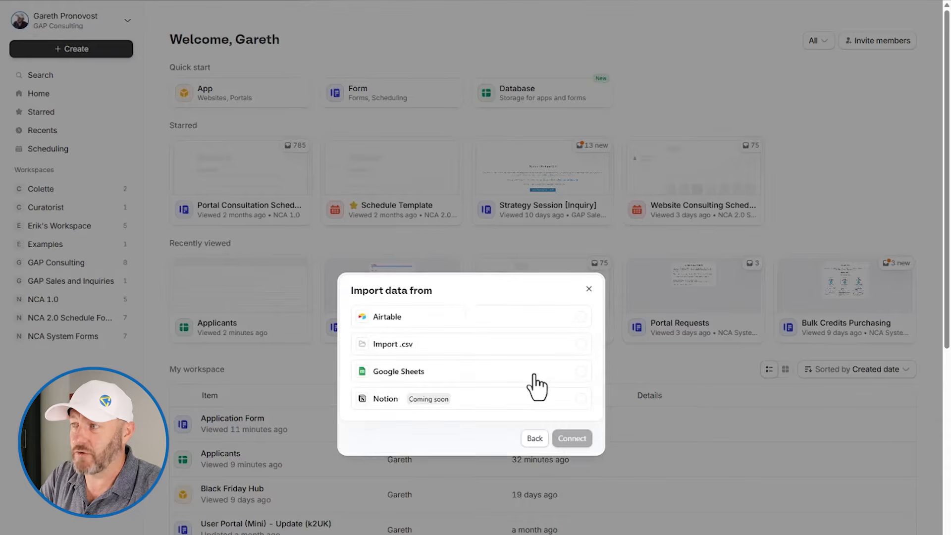
left_click(475, 317)
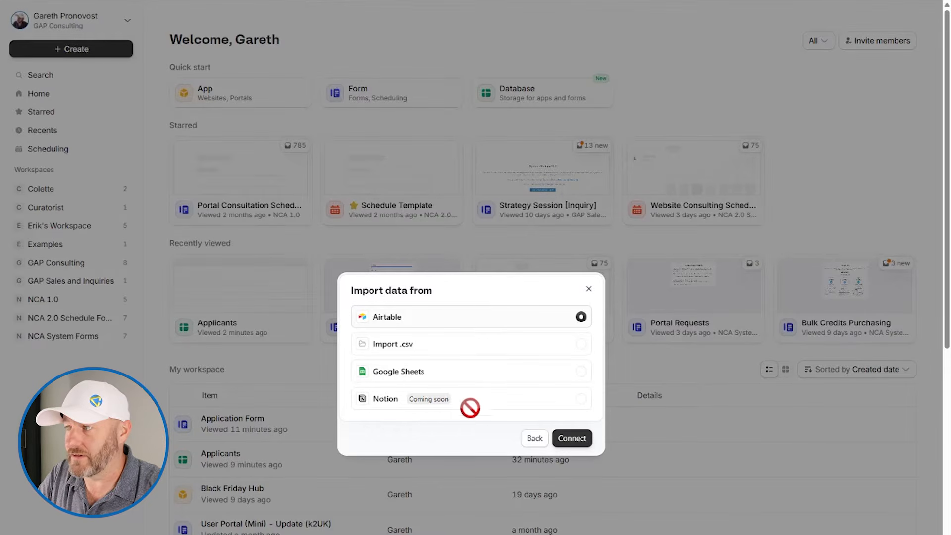
left_click(535, 439)
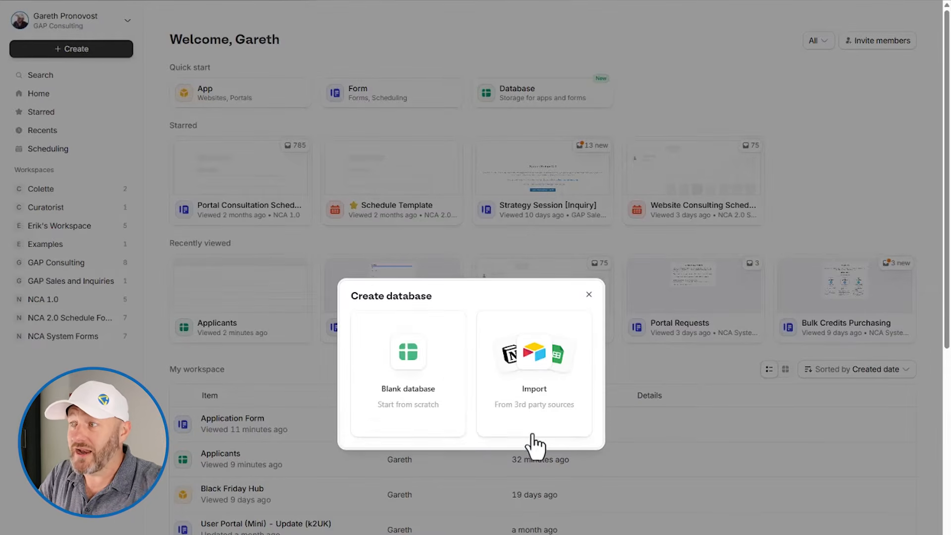
Create a blank database from scratch and skip naming it.
left_click(422, 392)
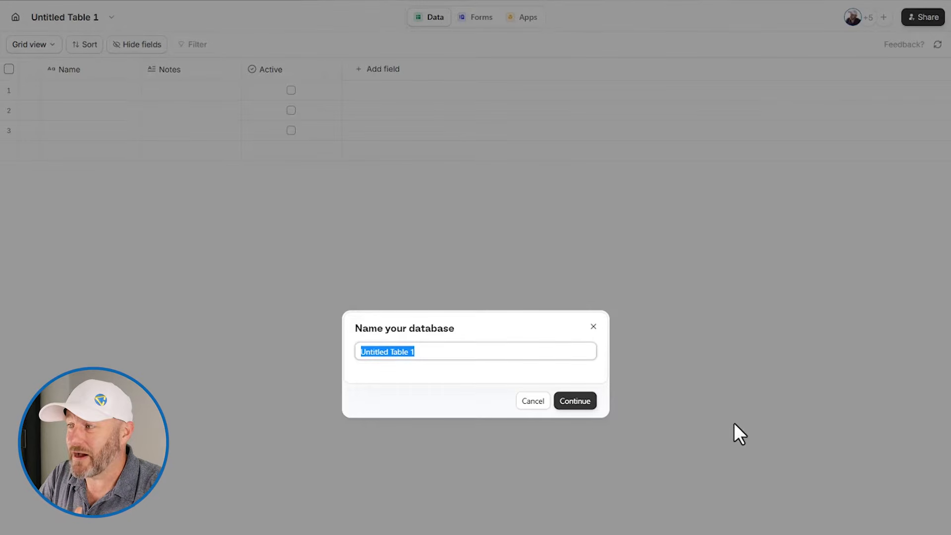
left_click(525, 402)
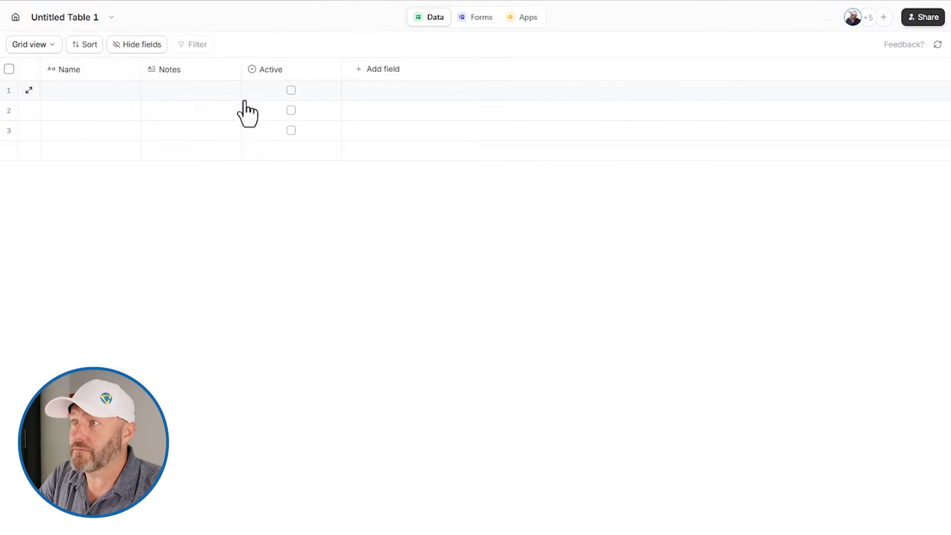
Review the field types available for a new column and view the rename dialog of Table 1 without renaming it.
left_click(382, 72)
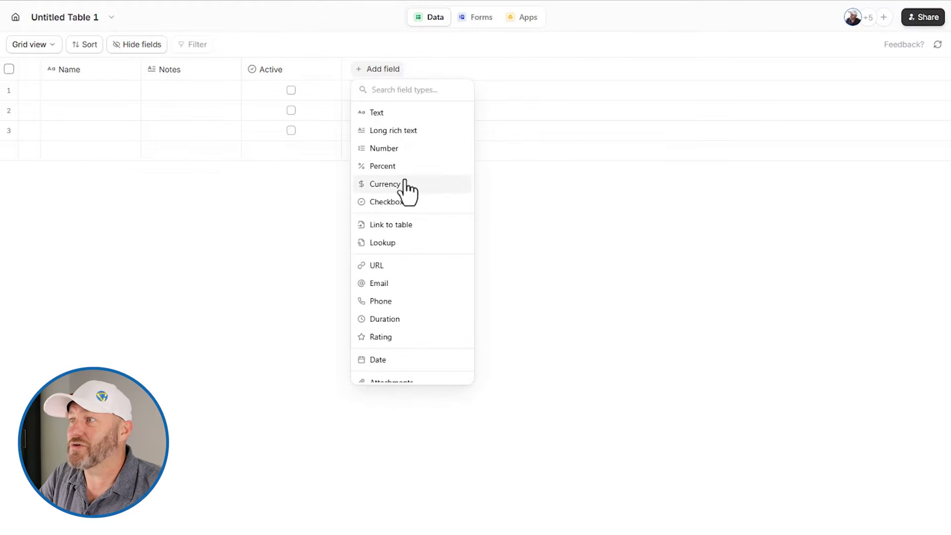
scroll(416, 302, "down", 2)
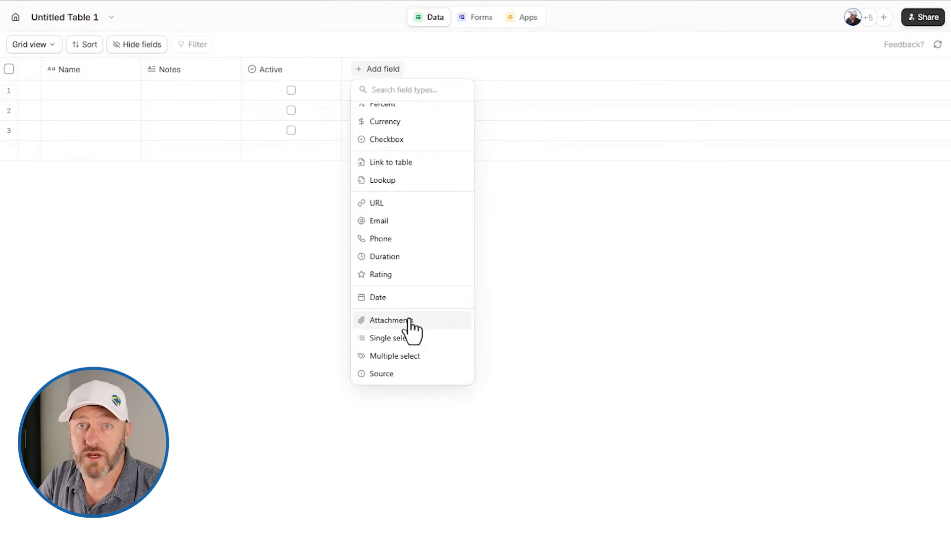
scroll(410, 322, "up", 2)
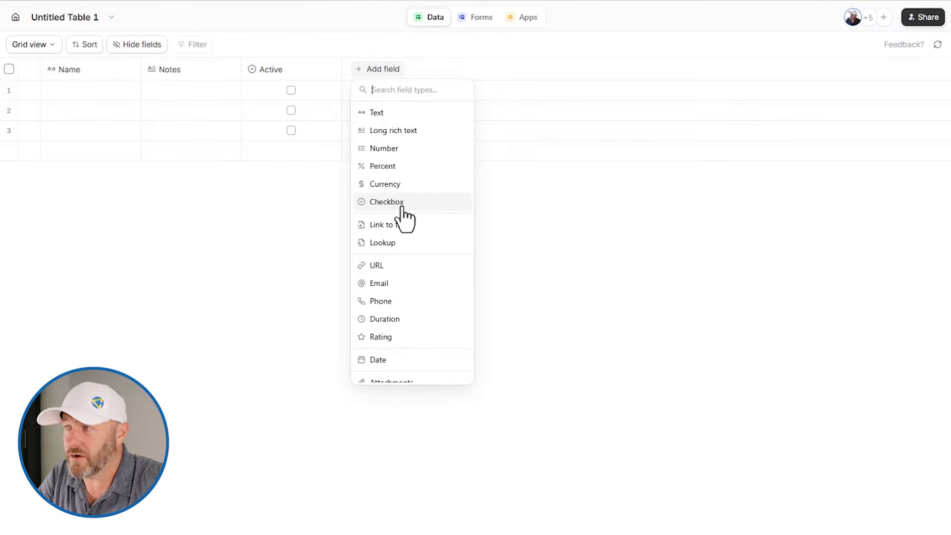
scroll(405, 218, "down", 2)
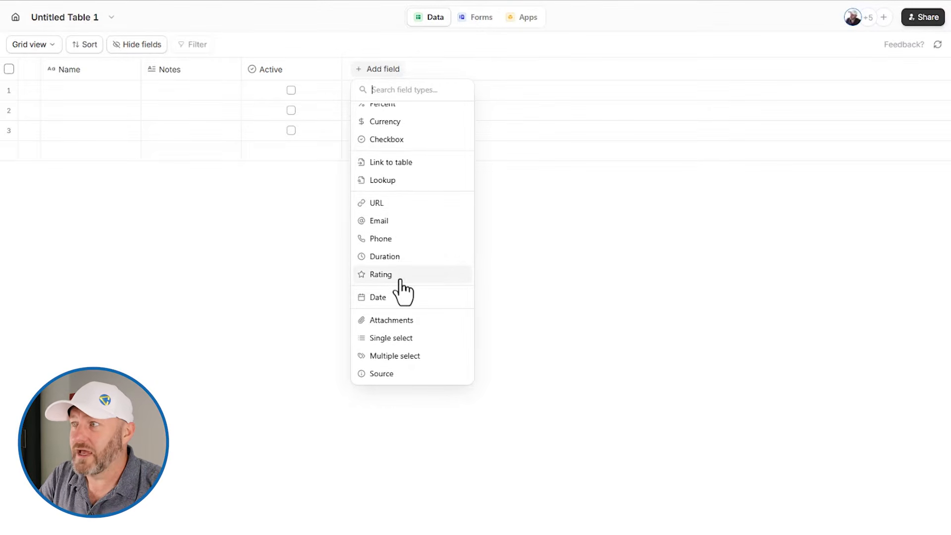
scroll(416, 204, "up", 2)
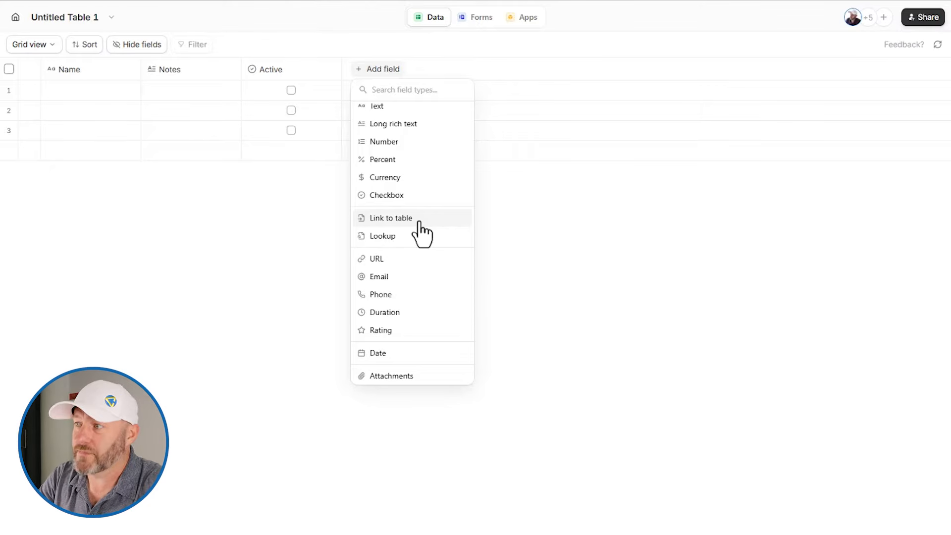
scroll(399, 319, "down", 2)
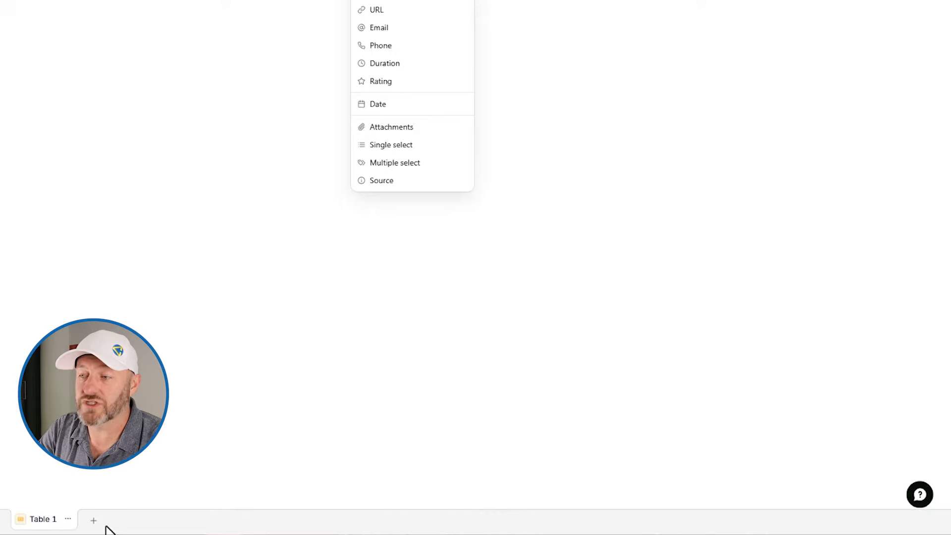
double_click(40, 520)
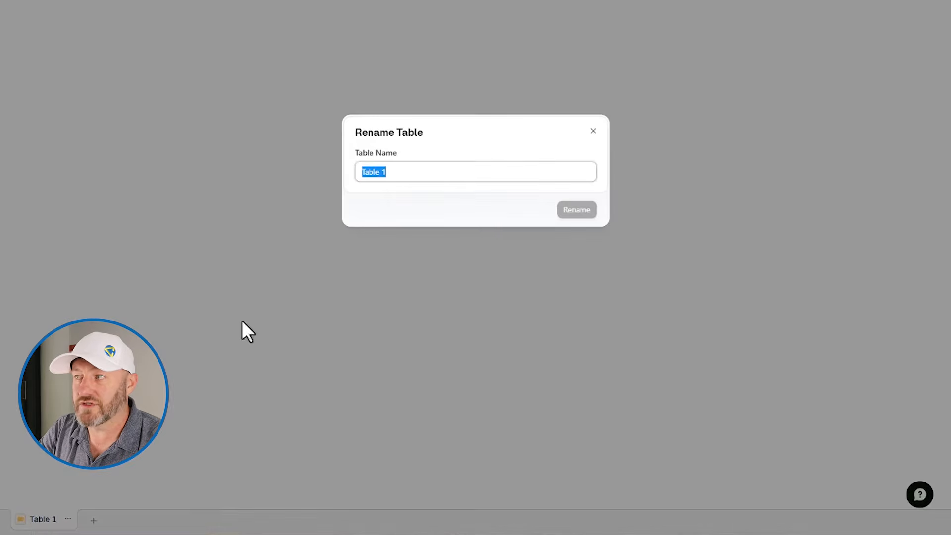
left_click(593, 131)
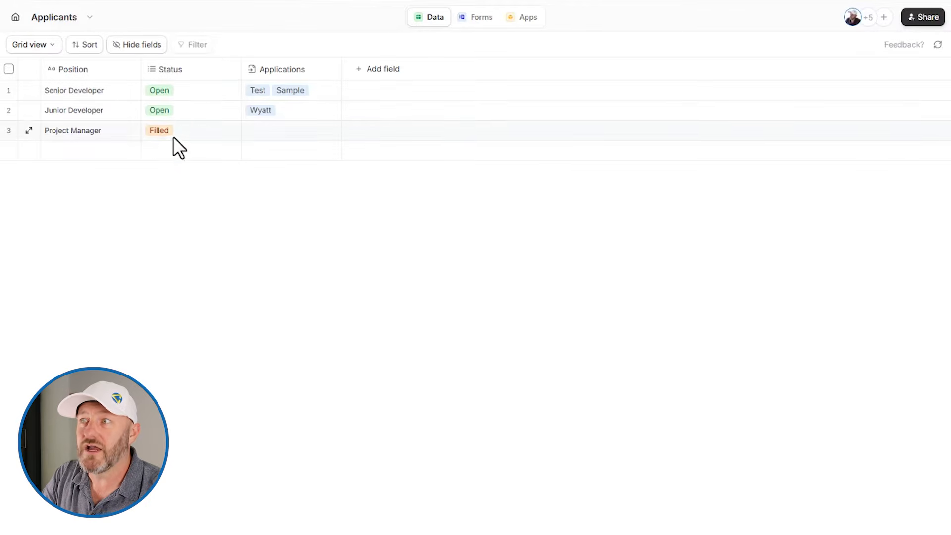
Examine the Senior Developer row's Status options and all fields of the applications table in the Applicants database.
double_click(178, 91)
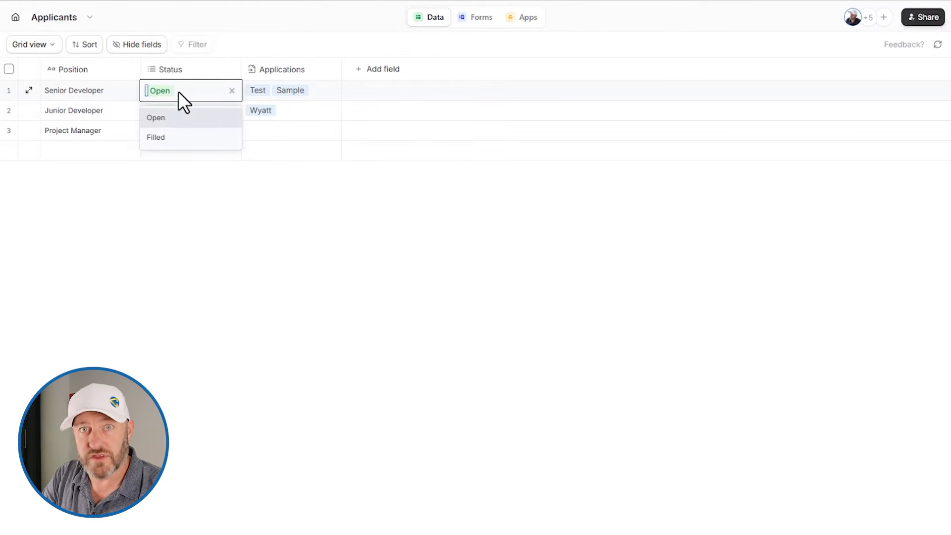
left_click(169, 303)
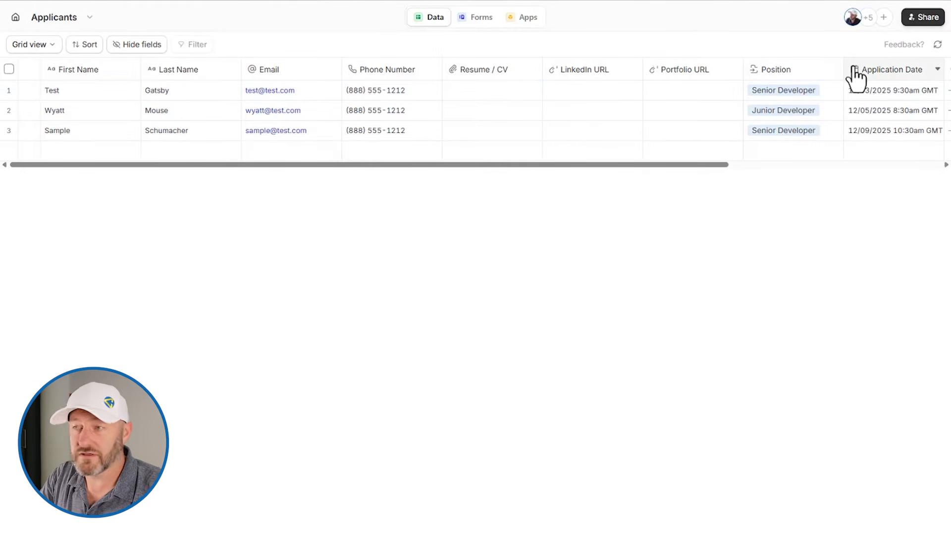
scroll(619, 90, "right", 5)
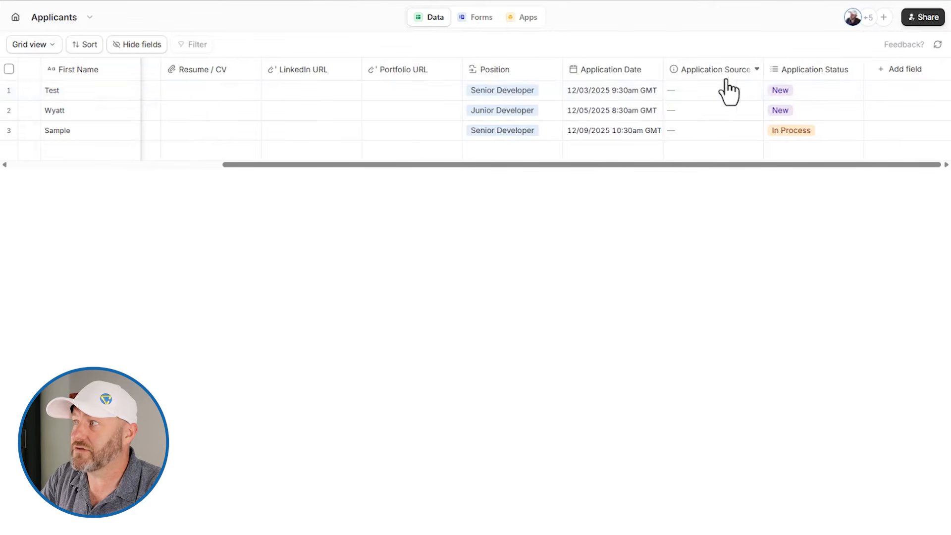
scroll(699, 94, "left", 1)
scroll(695, 97, "left", 2)
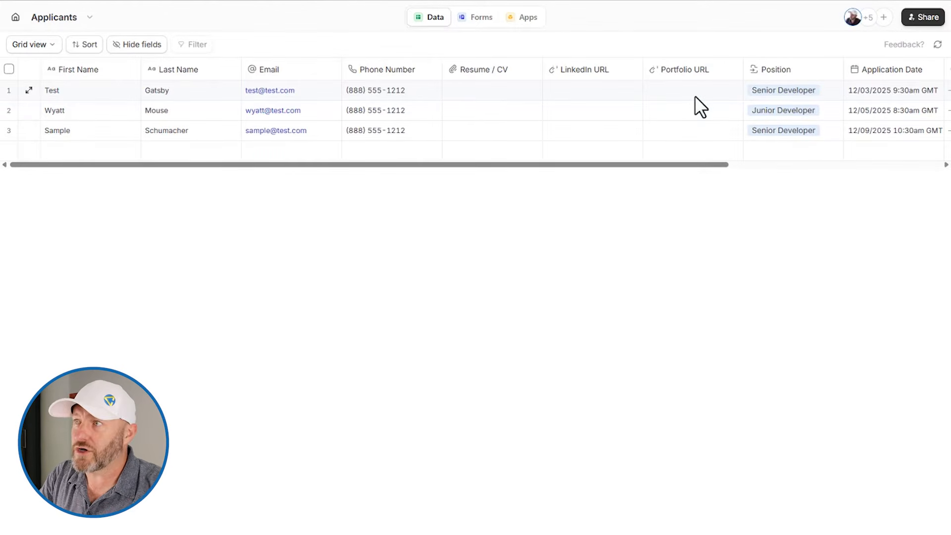
Start linking a form to the Applicants database.
left_click(479, 19)
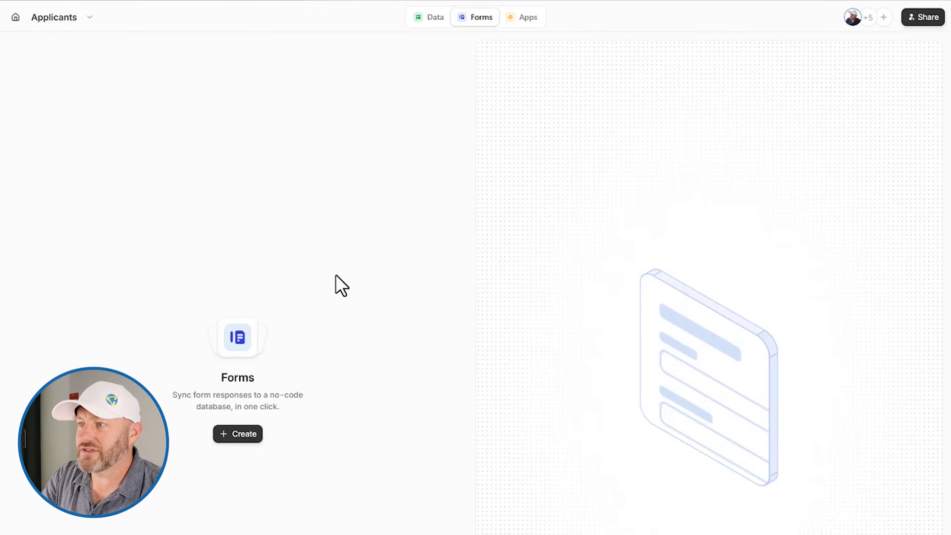
left_click(241, 434)
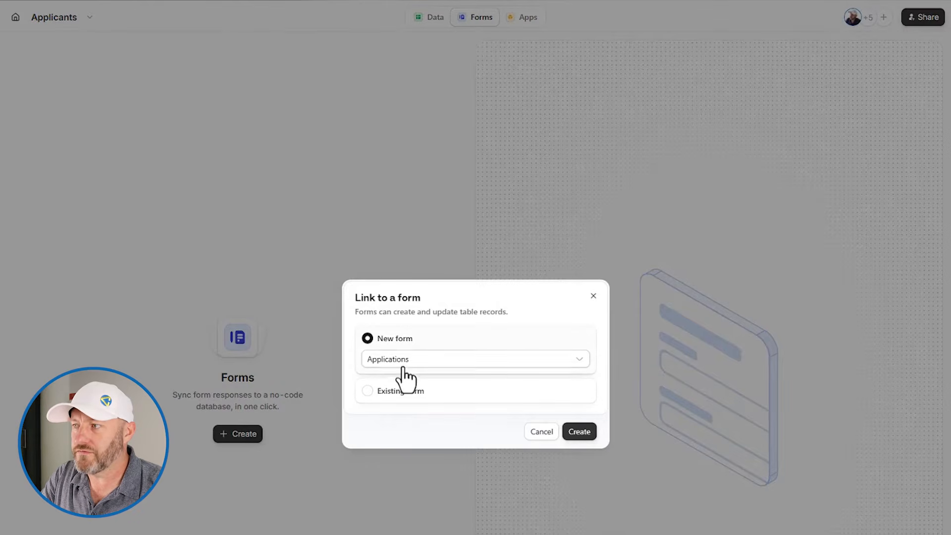
left_click(400, 396)
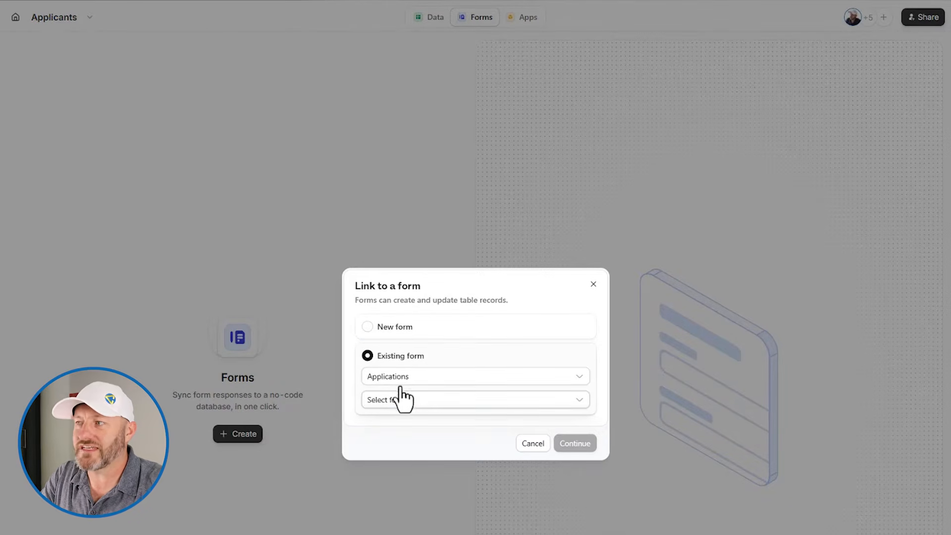
left_click(406, 377)
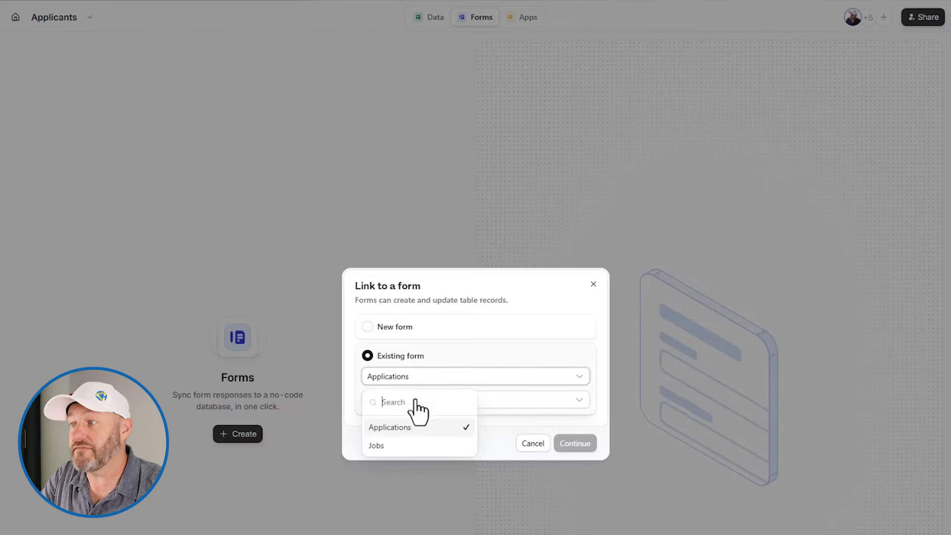
left_click(425, 355)
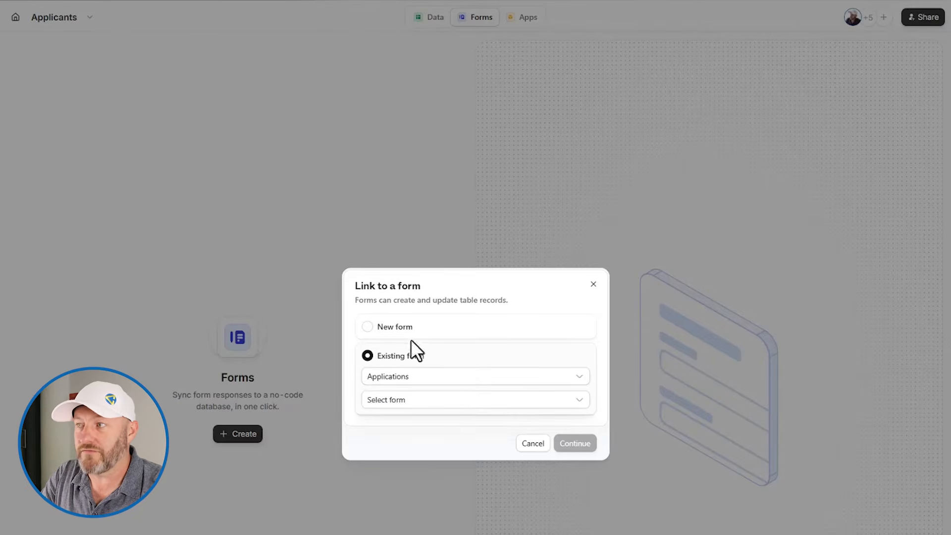
left_click(406, 337)
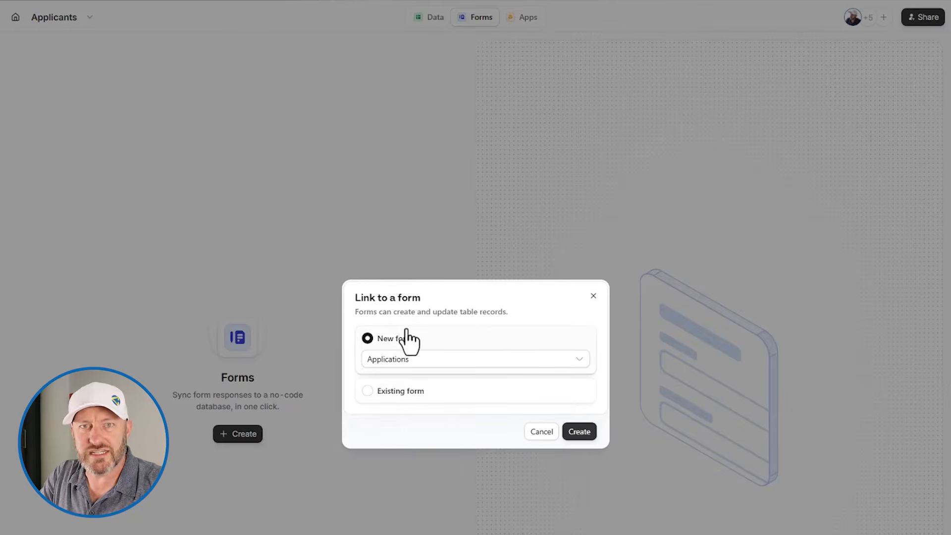
Create a new form linked to the Applications table and open it in the form editor.
left_click(434, 367)
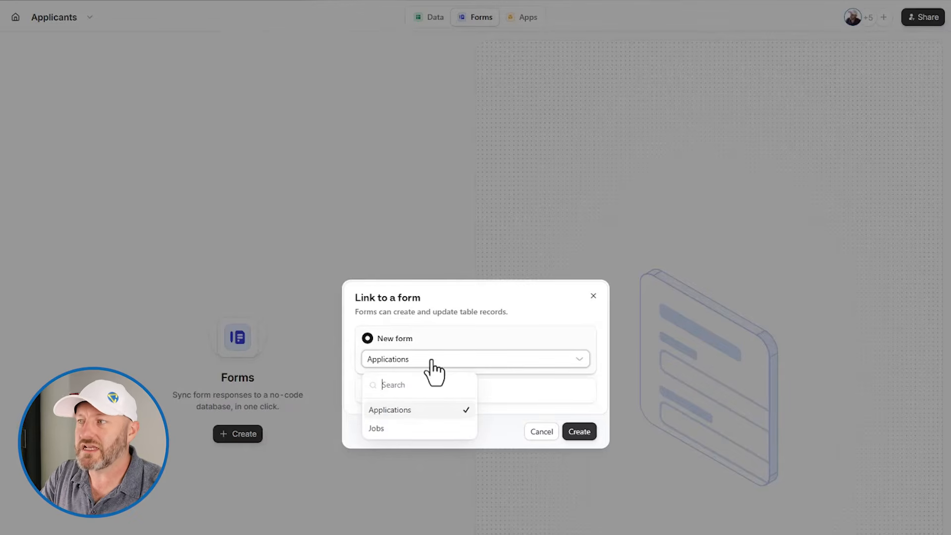
left_click(408, 412)
left_click(584, 432)
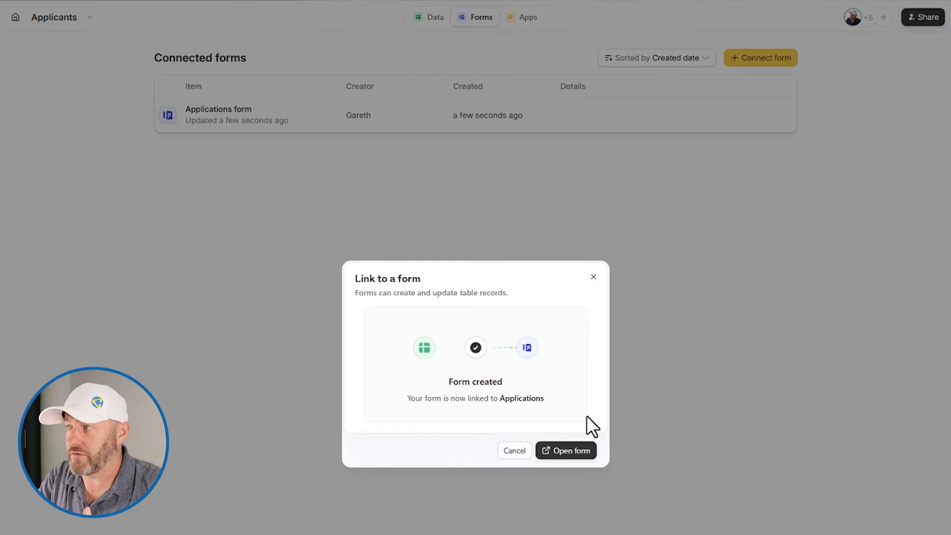
left_click(561, 451)
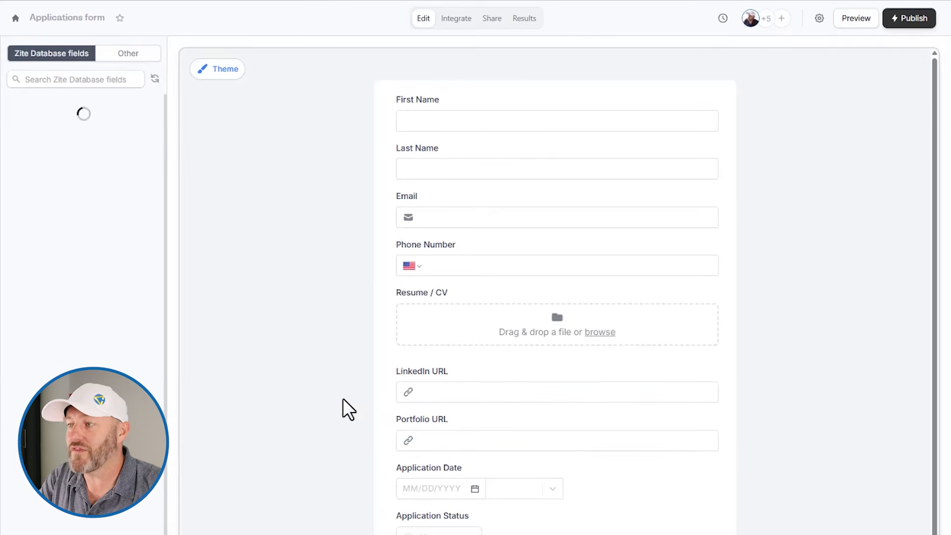
Remove the Application Status field from the applications form and add the Position field below Application Date.
scroll(346, 407, "down", 1)
scroll(608, 339, "up", 1)
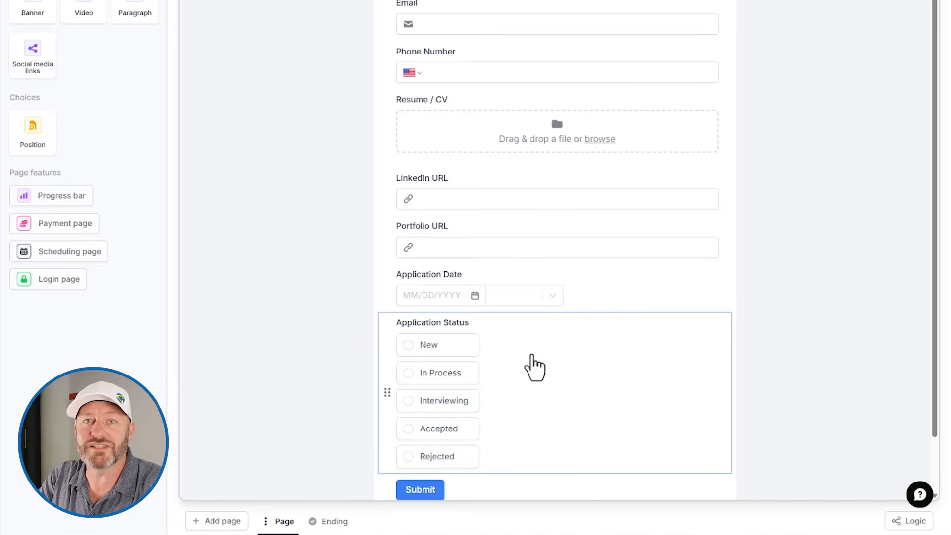
left_click(532, 367)
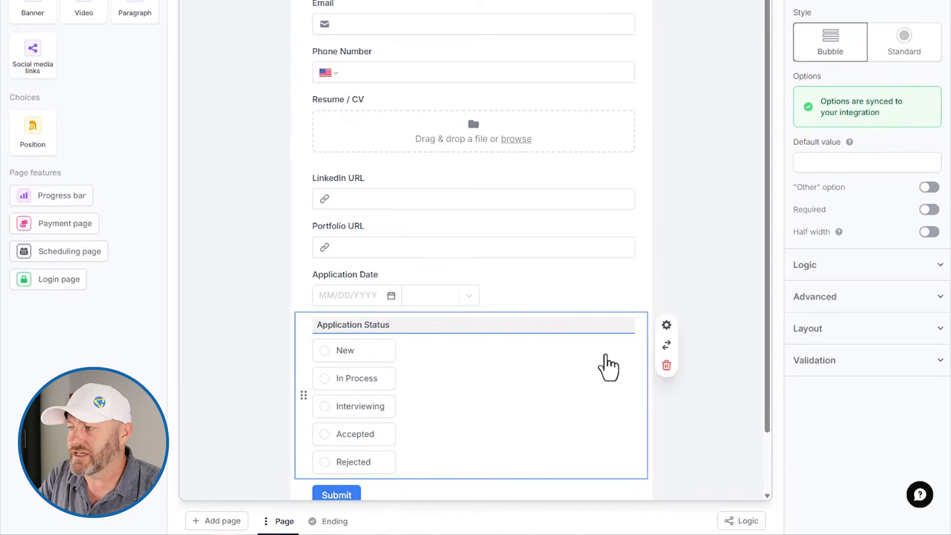
left_click(666, 365)
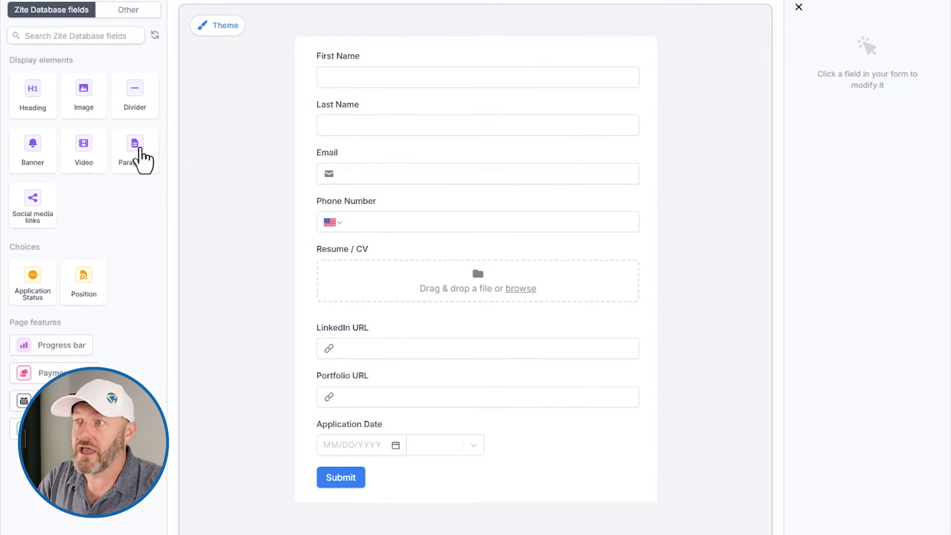
left_click(98, 296)
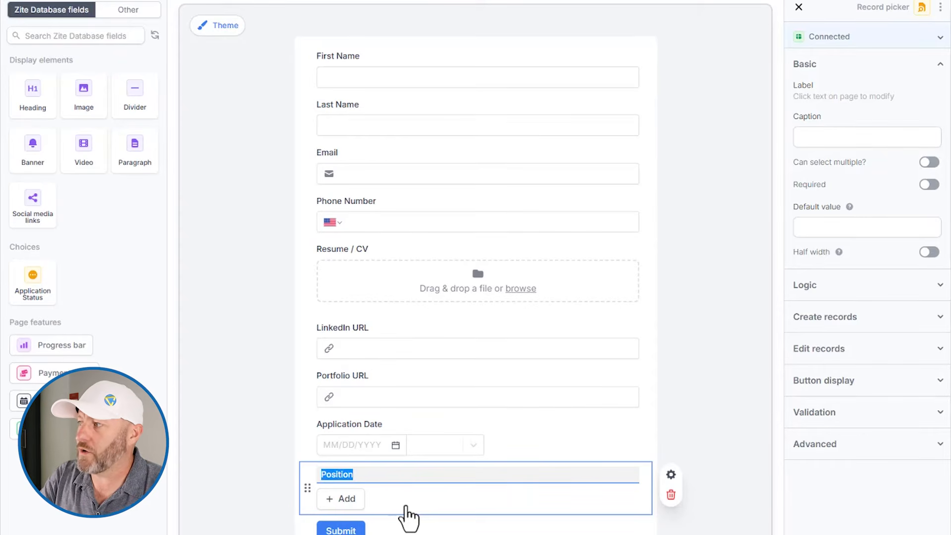
Set the Position field's conditional visibility to Hide when with a "Position has all of" condition, and toggle its Hide always option.
left_click(827, 296)
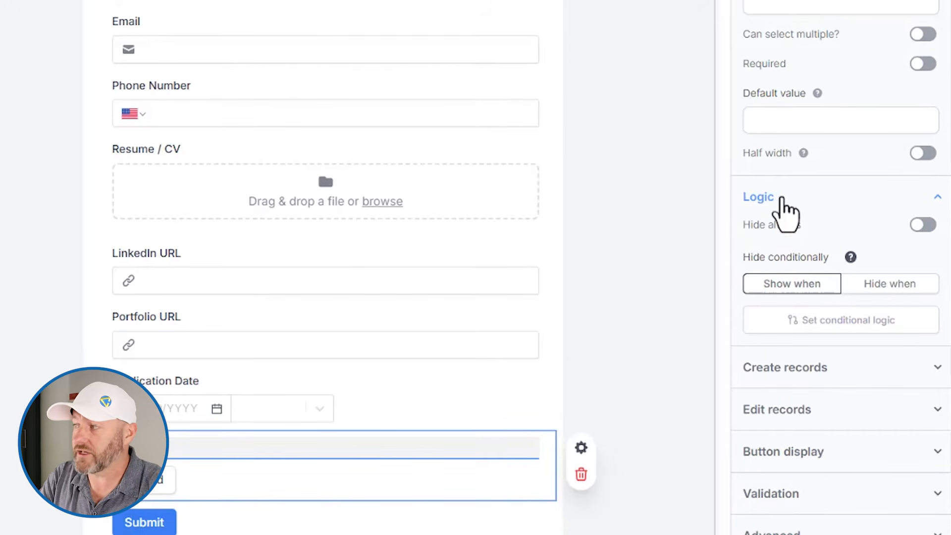
left_click(886, 284)
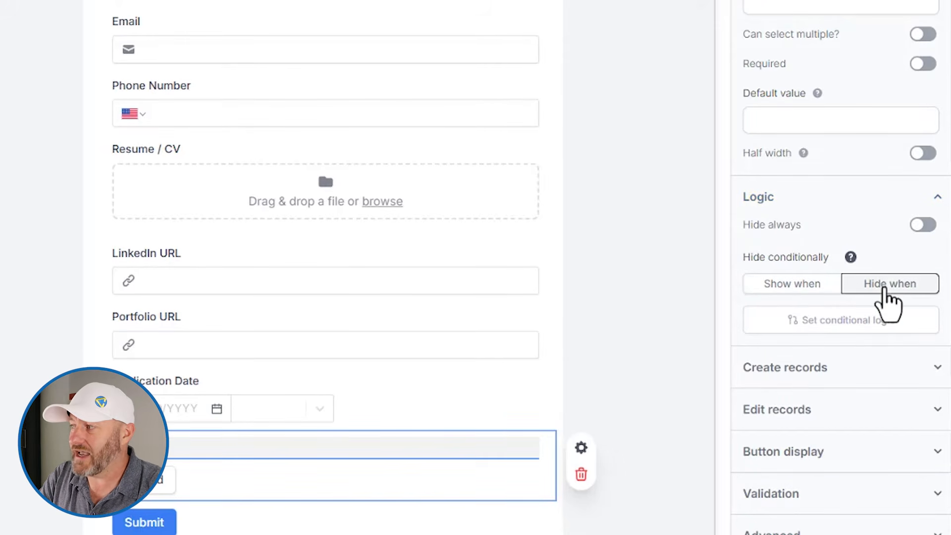
left_click(814, 287)
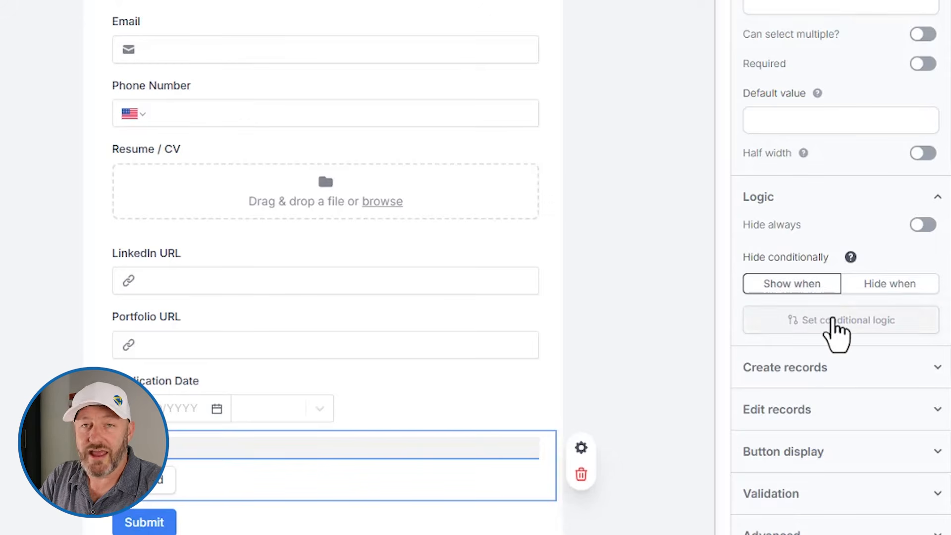
left_click(834, 321)
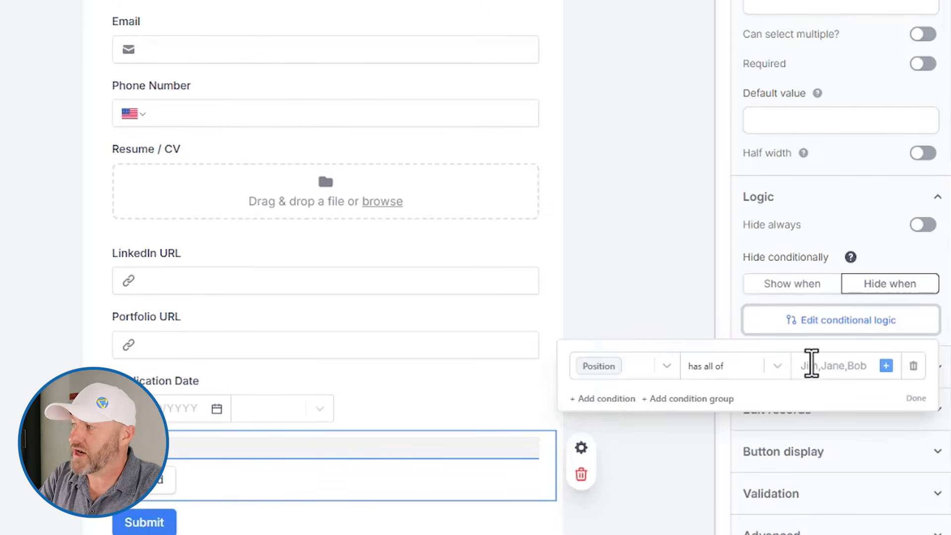
left_click(908, 243)
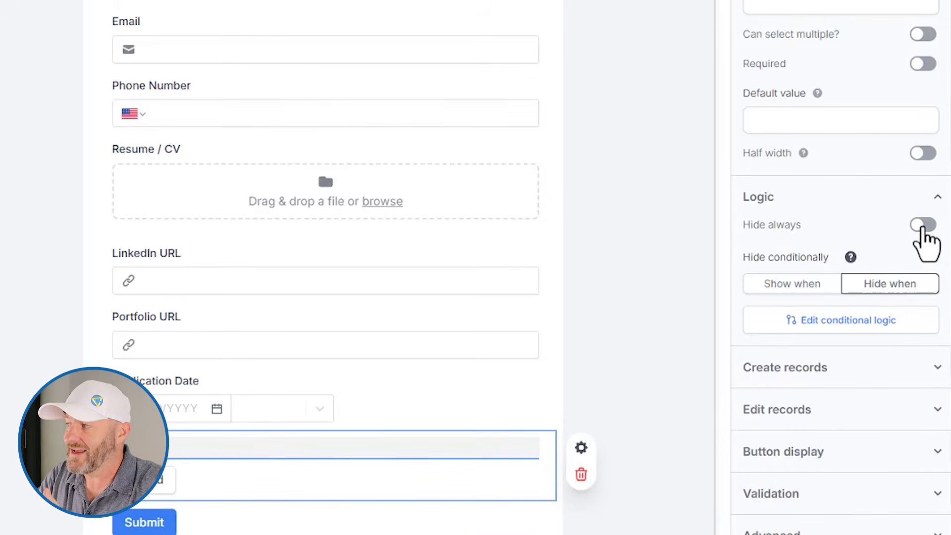
left_click(922, 227)
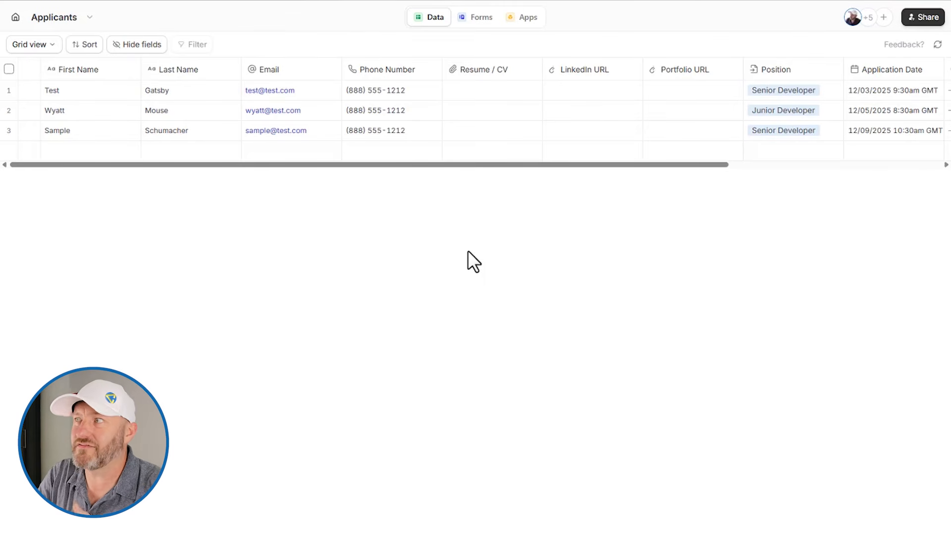
Start creating a new Zite app on top of the Applicants database.
left_click(524, 25)
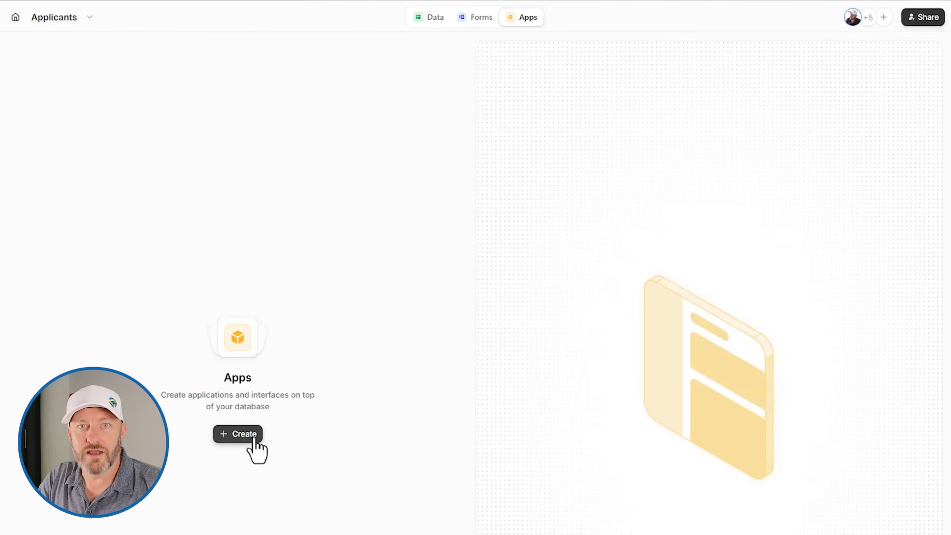
left_click(243, 434)
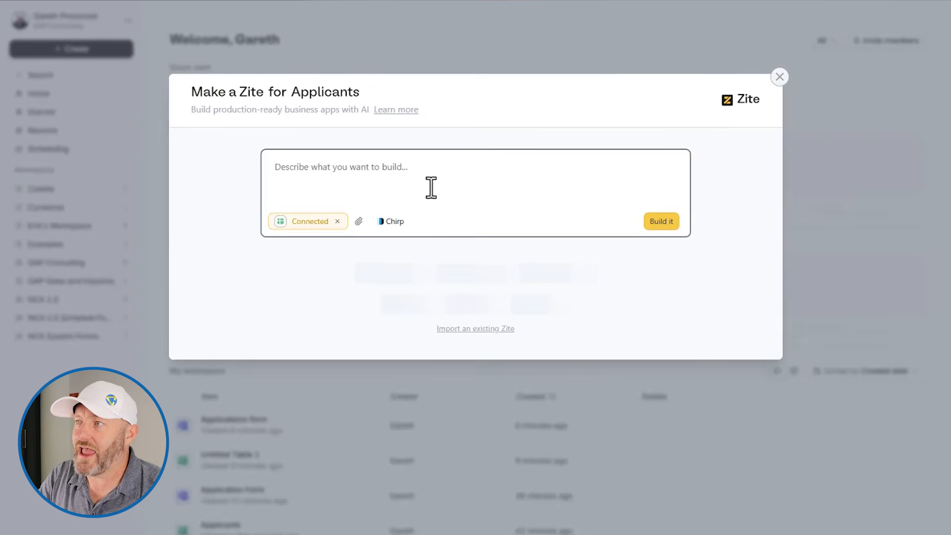